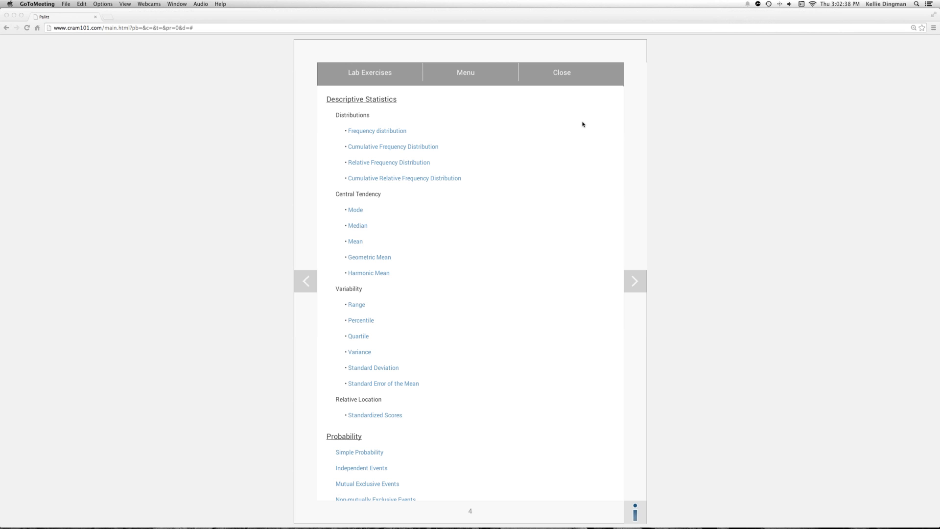
# Open the Cumulative Relative Frequency Distribution lab and set N to 10 data points
pyautogui.click(413, 179)
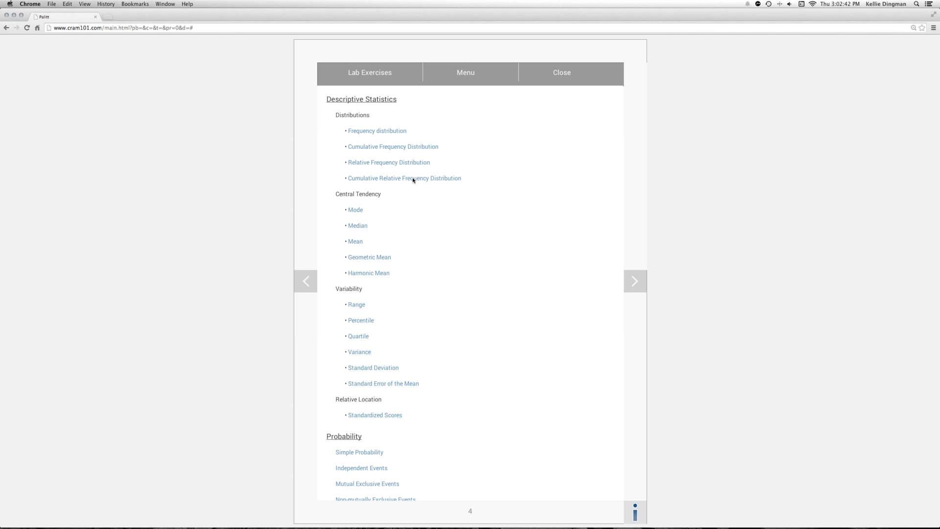
pyautogui.click(413, 179)
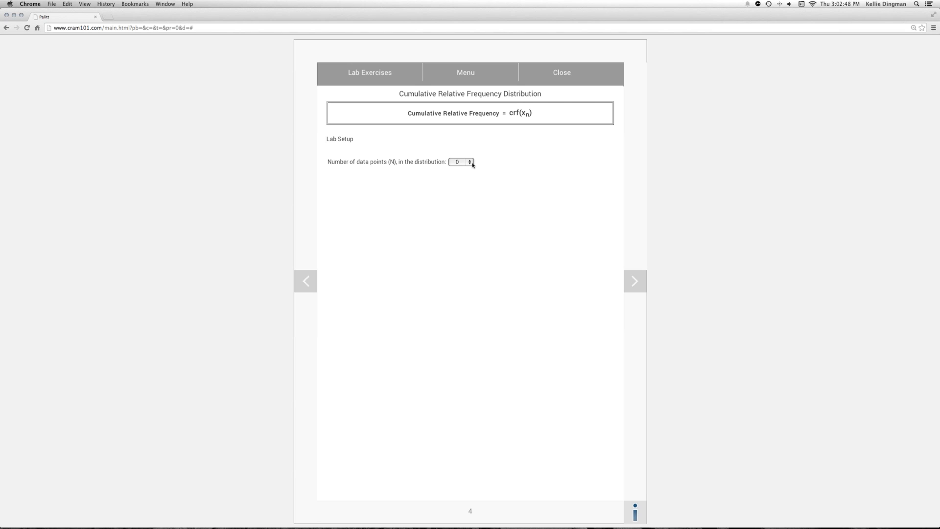
pyautogui.click(472, 164)
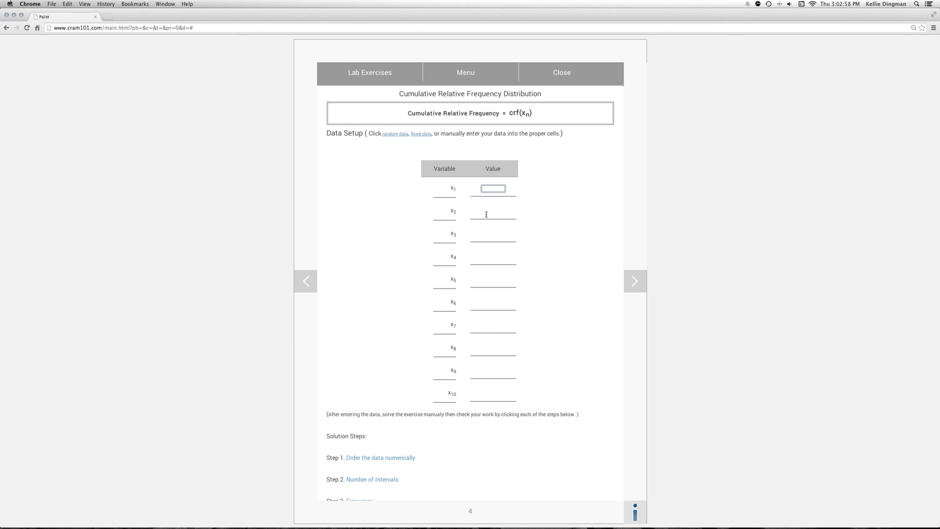
# Enter 44, 60, 51 and 55 as values x2 through x5
pyautogui.click(486, 213)
pyautogui.write('44')
pyautogui.press('Tab')
pyautogui.write('60')
pyautogui.press('Tab')
pyautogui.write('51')
pyautogui.press('Tab')
pyautogui.write('5')
pyautogui.press('Tab')
# Enter 88, 84, 80 and 3 as values x6 through x9
pyautogui.write('88')
pyautogui.press('Tab')
pyautogui.write('84')
pyautogui.press('Tab')
pyautogui.write('80')
pyautogui.press('Tab')
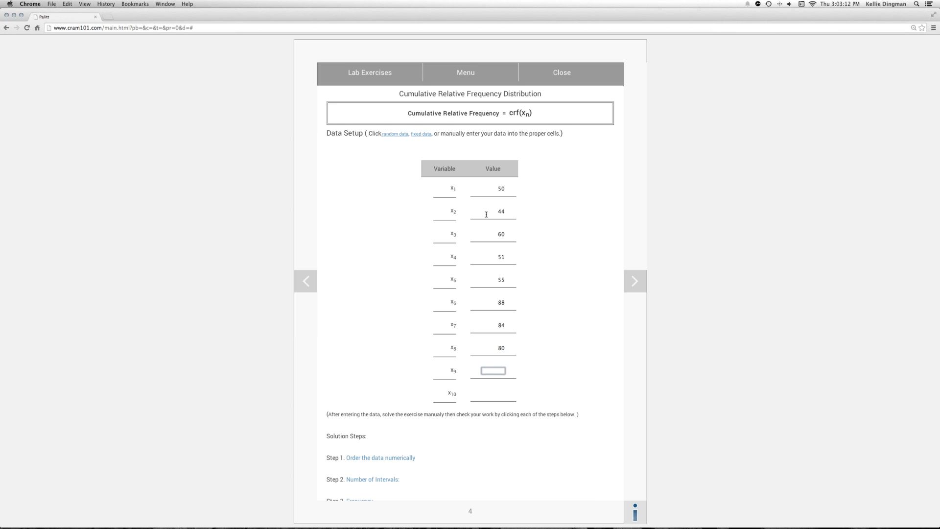
pyautogui.write('3')
pyautogui.press('Tab')
pyautogui.press('Tab')
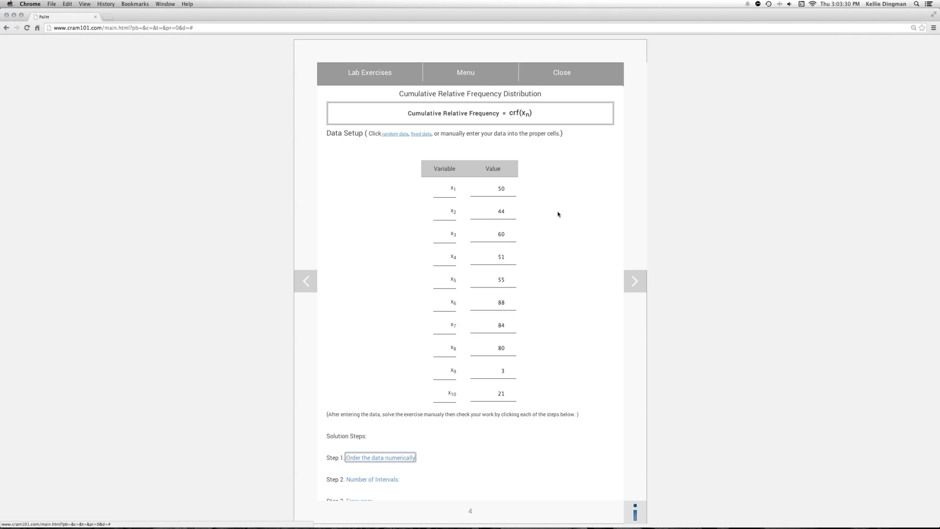
# Order the data ascending (3, 21, 44 … 88) and reveal the Number of Intervals setting
pyautogui.scroll(-3, 558, 214)
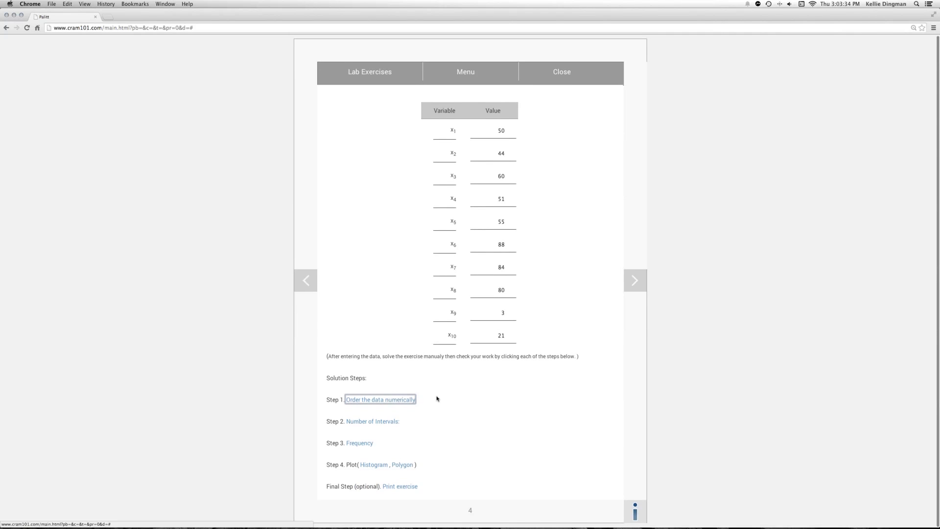
pyautogui.click(391, 400)
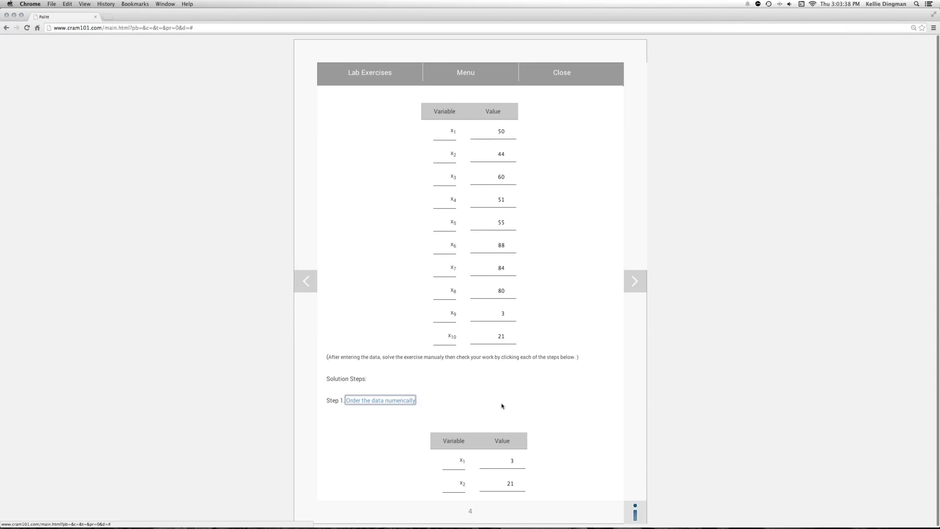
pyautogui.scroll(-5, 502, 406)
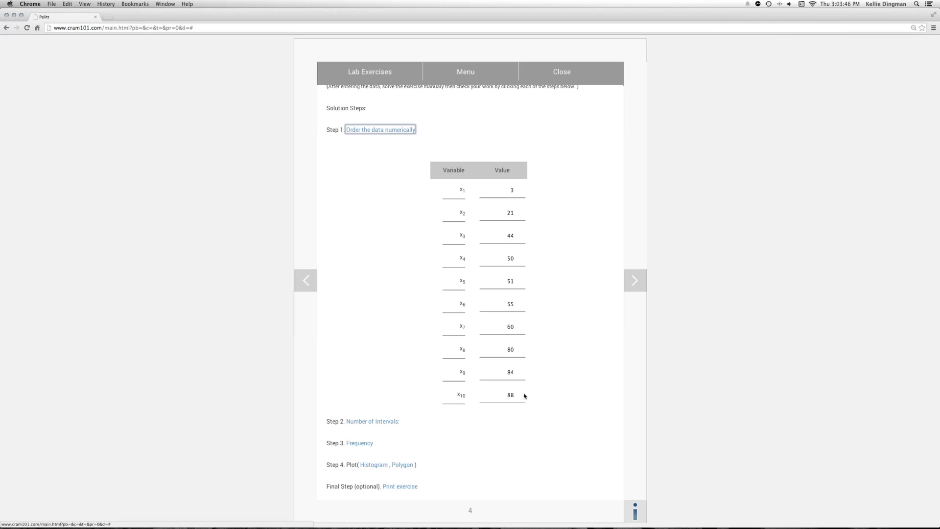
pyautogui.click(384, 422)
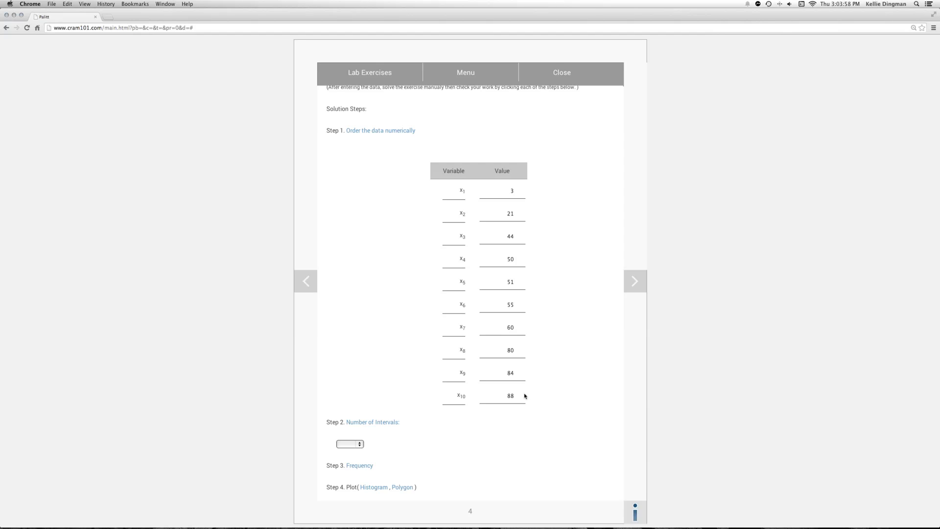
# Choose 5 intervals, giving range 85, size 18 and classes 2.5–20.5 through 74.5–92.5
pyautogui.click(360, 446)
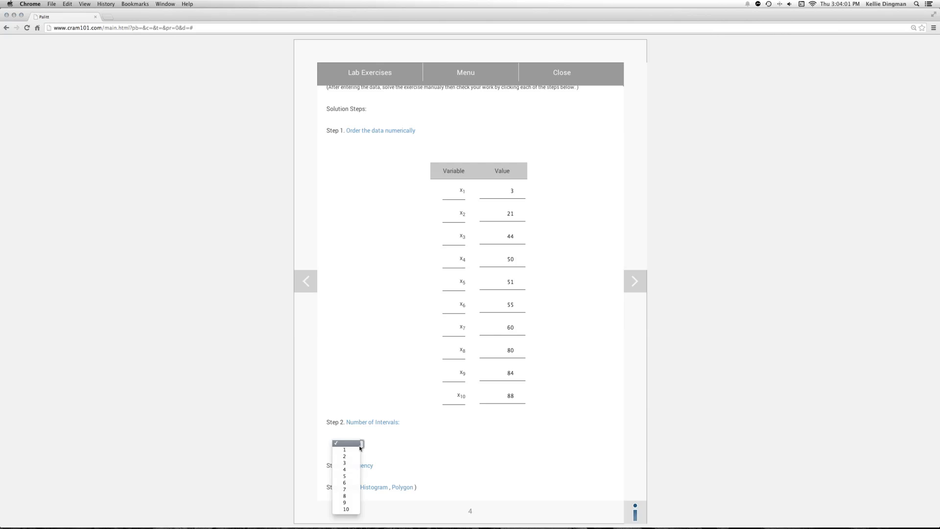
pyautogui.click(351, 477)
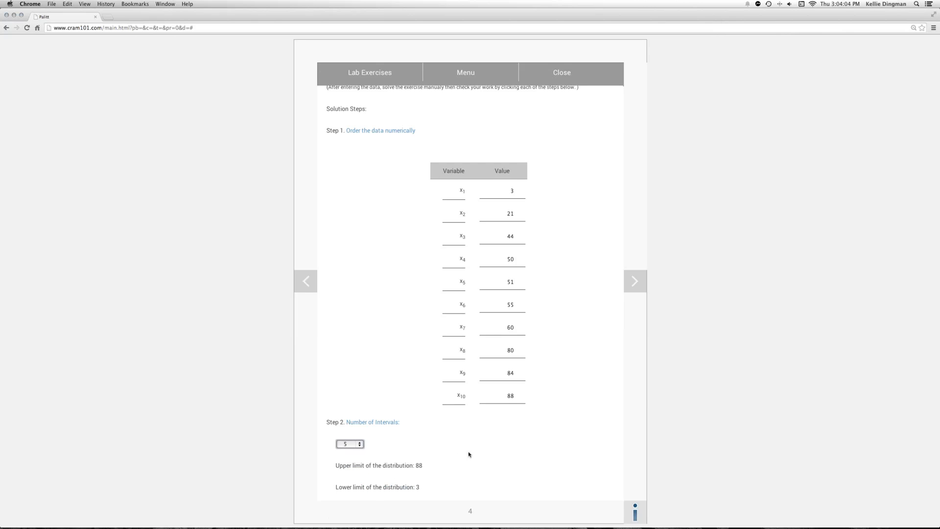
pyautogui.scroll(-3, 468, 451)
pyautogui.scroll(-1, 468, 451)
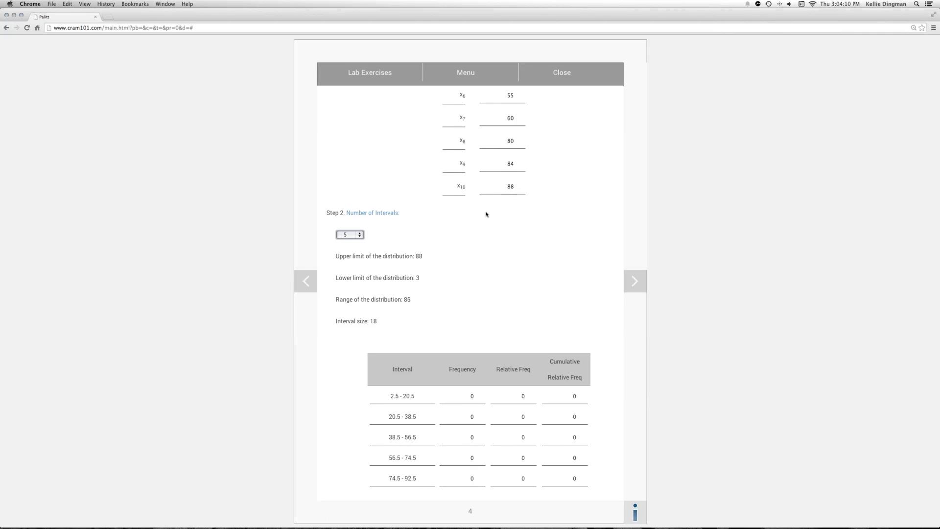
pyautogui.scroll(4, 493, 290)
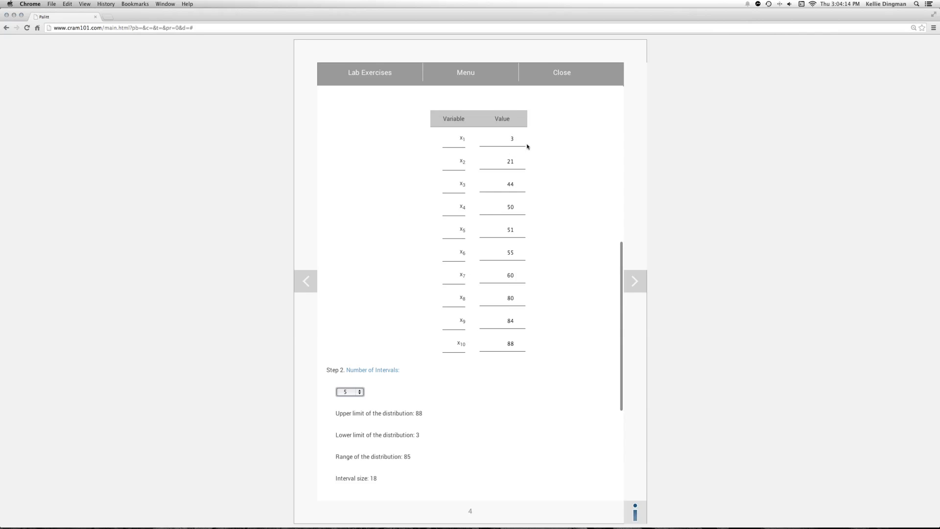
pyautogui.scroll(-2, 544, 328)
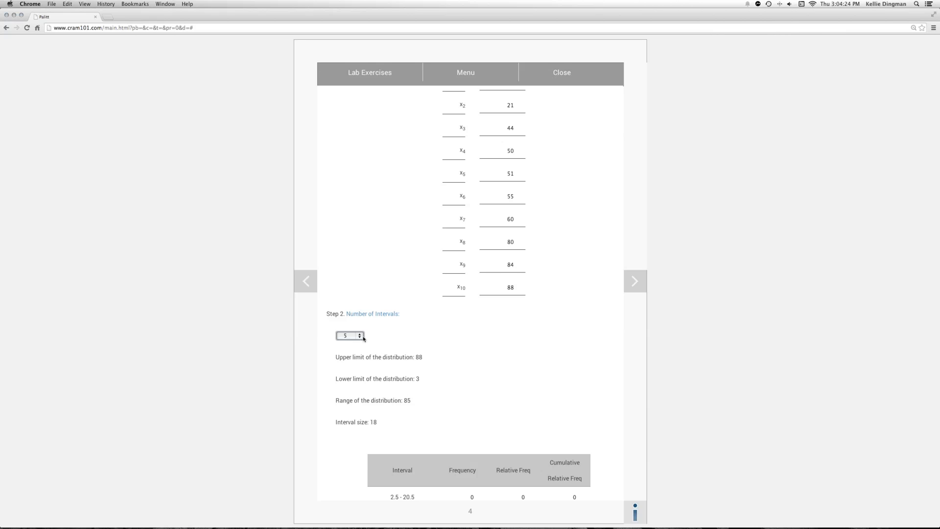
pyautogui.scroll(-3, 441, 416)
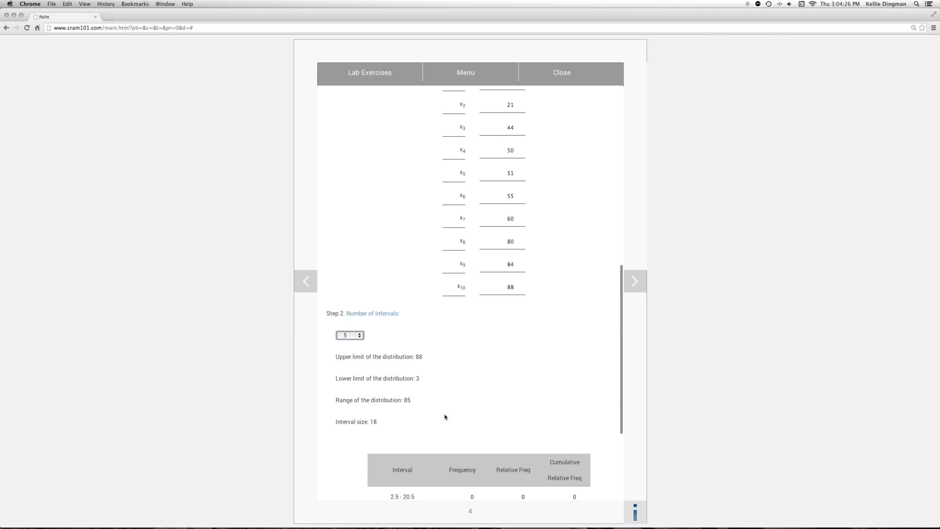
pyautogui.scroll(-4, 446, 416)
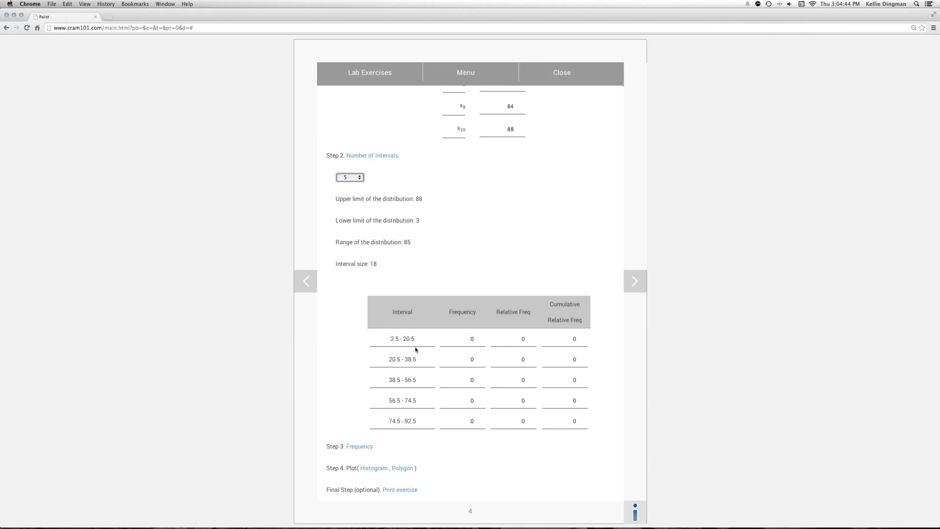
# Compute frequencies 1, 1, 4, 1, 3 with cumulative values 0.1, 0.2, 0.6, 0.7, 1
pyautogui.click(361, 447)
pyautogui.scroll(5, 461, 300)
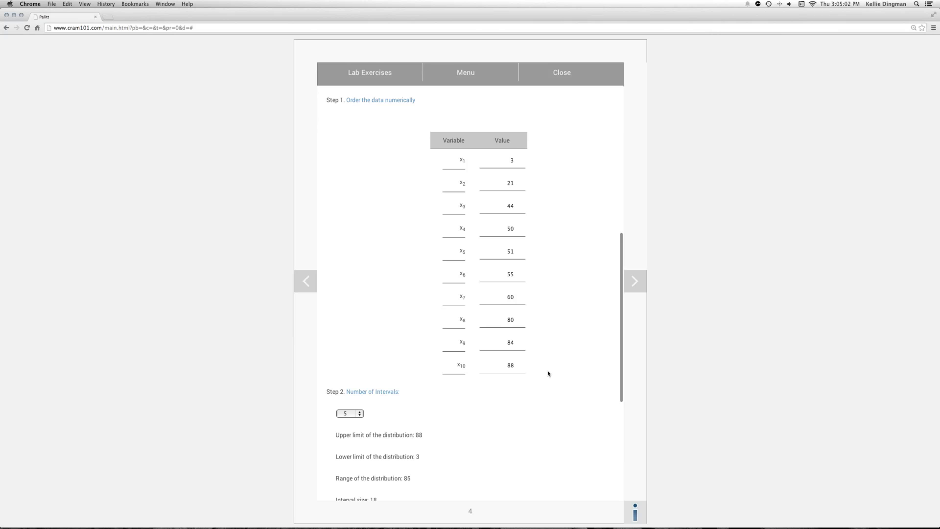
pyautogui.scroll(-3, 550, 377)
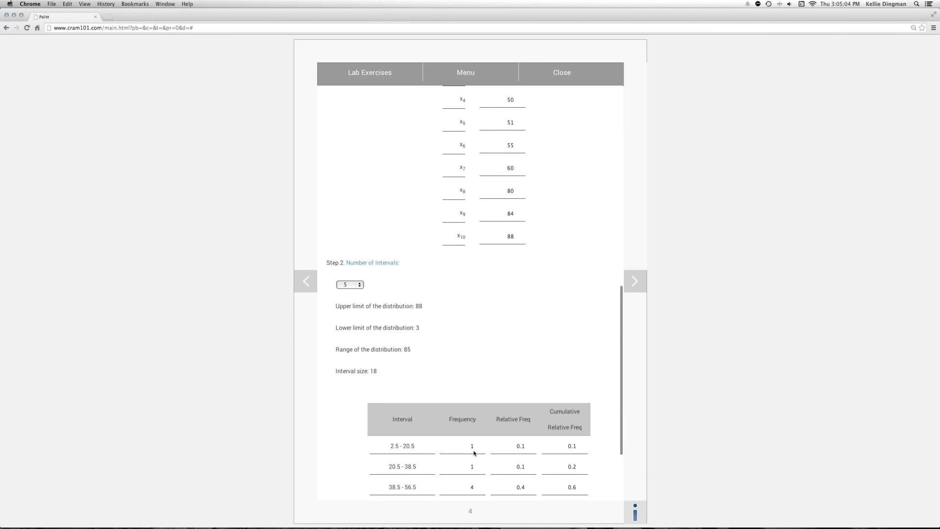
pyautogui.scroll(-3, 474, 453)
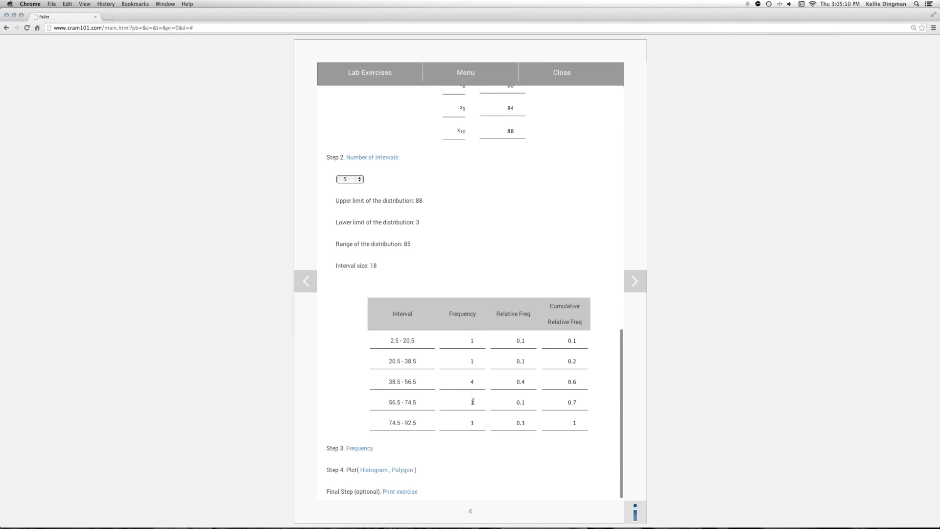
pyautogui.scroll(-1, 476, 423)
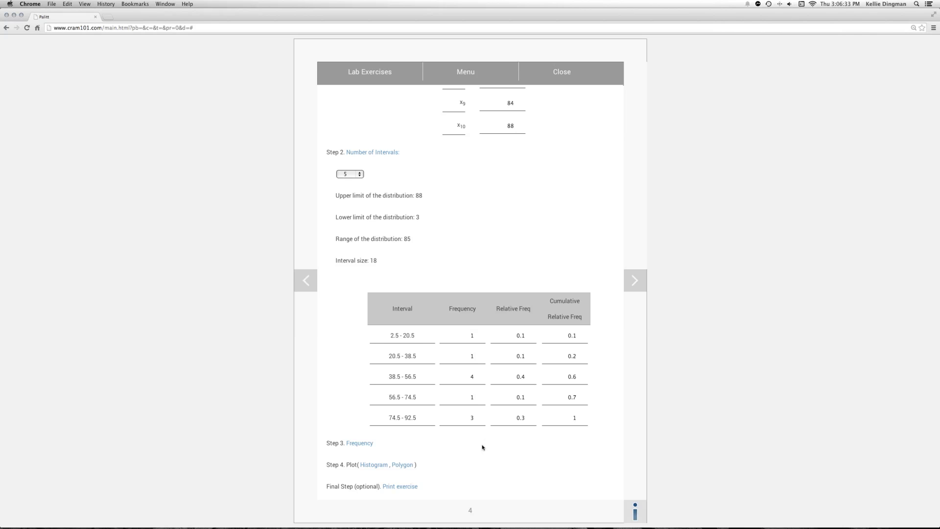
# Plot the cumulative relative frequencies as a histogram, then switch it to a polygon line
pyautogui.click(380, 466)
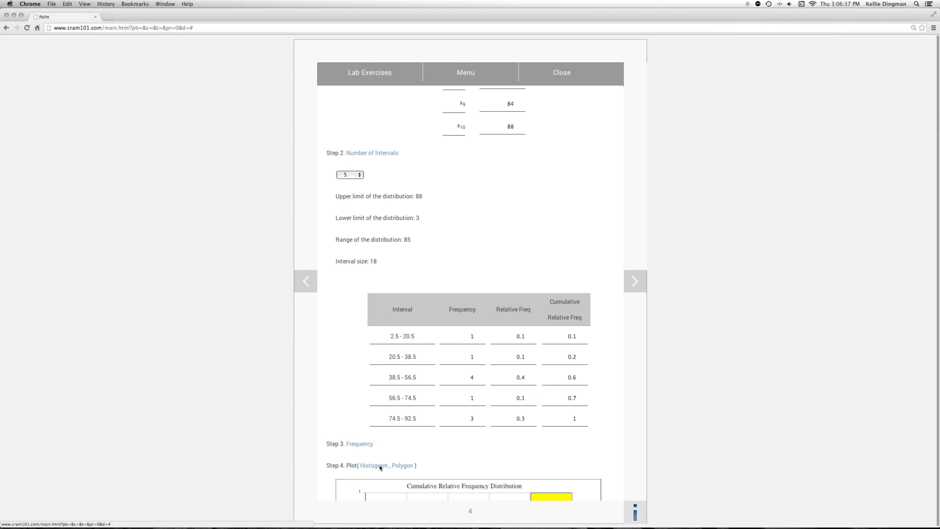
pyautogui.scroll(-5, 380, 469)
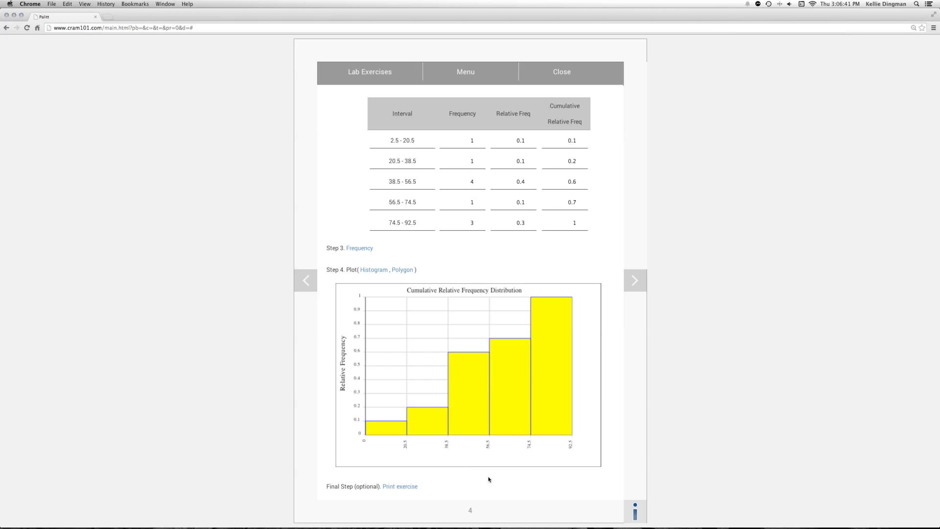
pyautogui.click(407, 271)
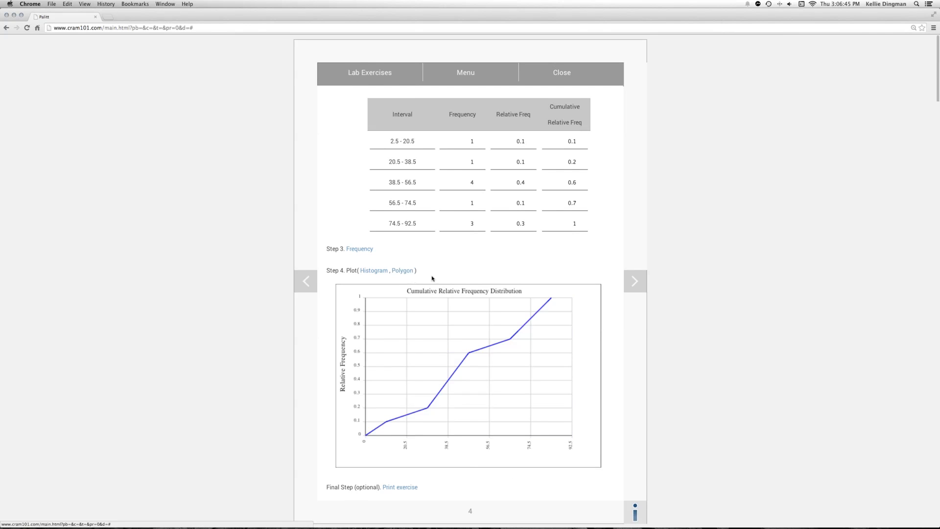